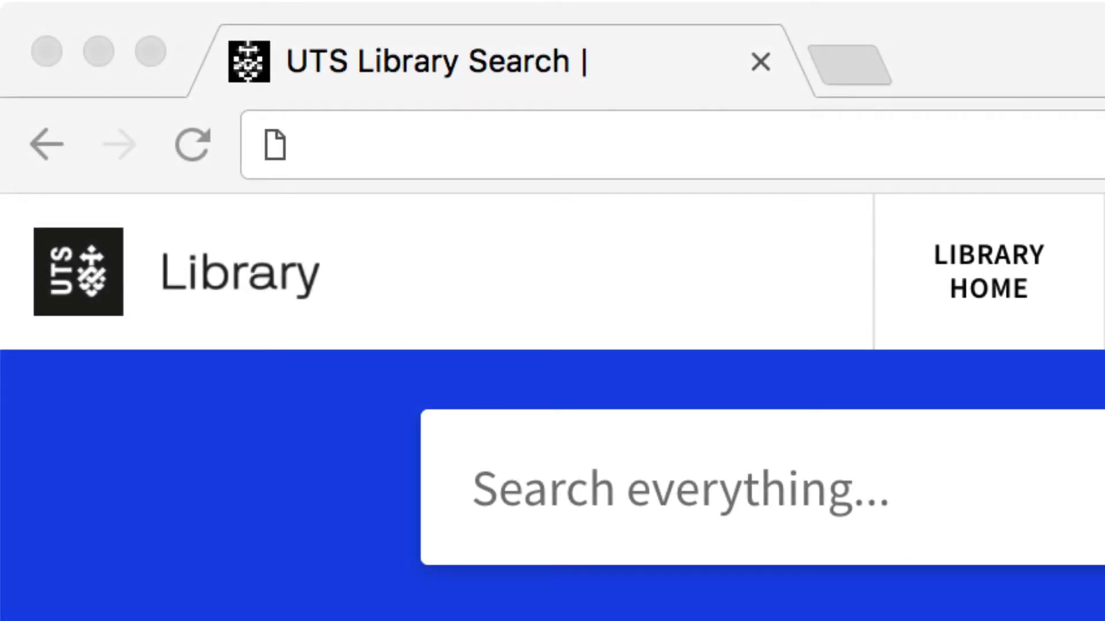
- Go to UTS Library Search at search.lib.uts.edu.au and search databases for 'proquest'
{"action": "type", "text": "https://search.lib.uts.edu.au"}
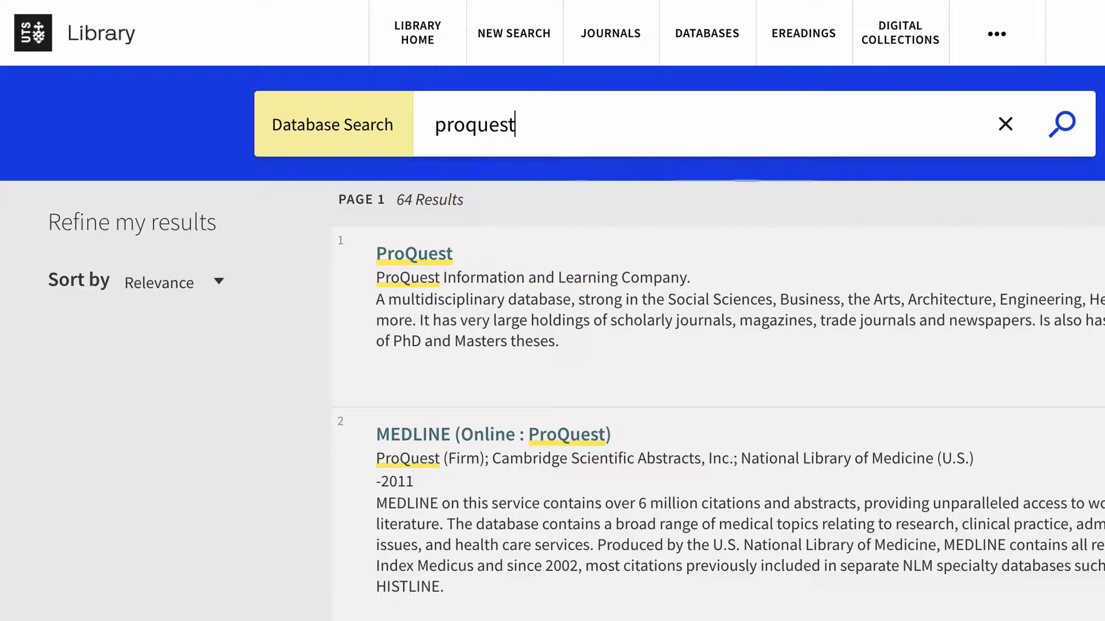
- Open the ProQuest database record and follow its full-text link into ProQuest
{"action": "left_click", "coordinate": [427, 253]}
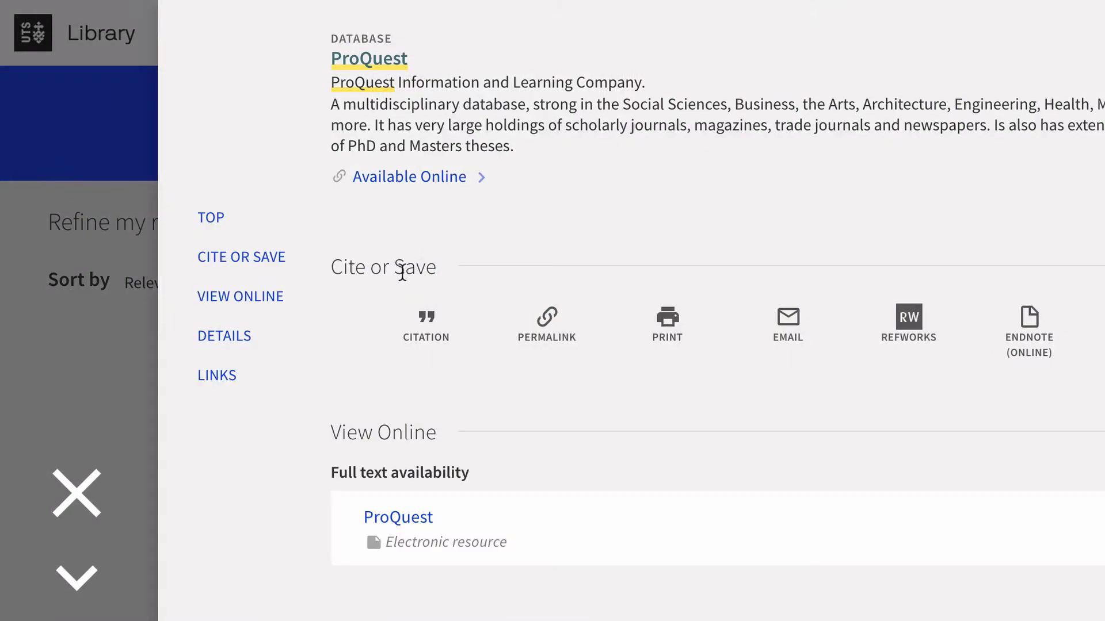
{"action": "left_click", "coordinate": [388, 516]}
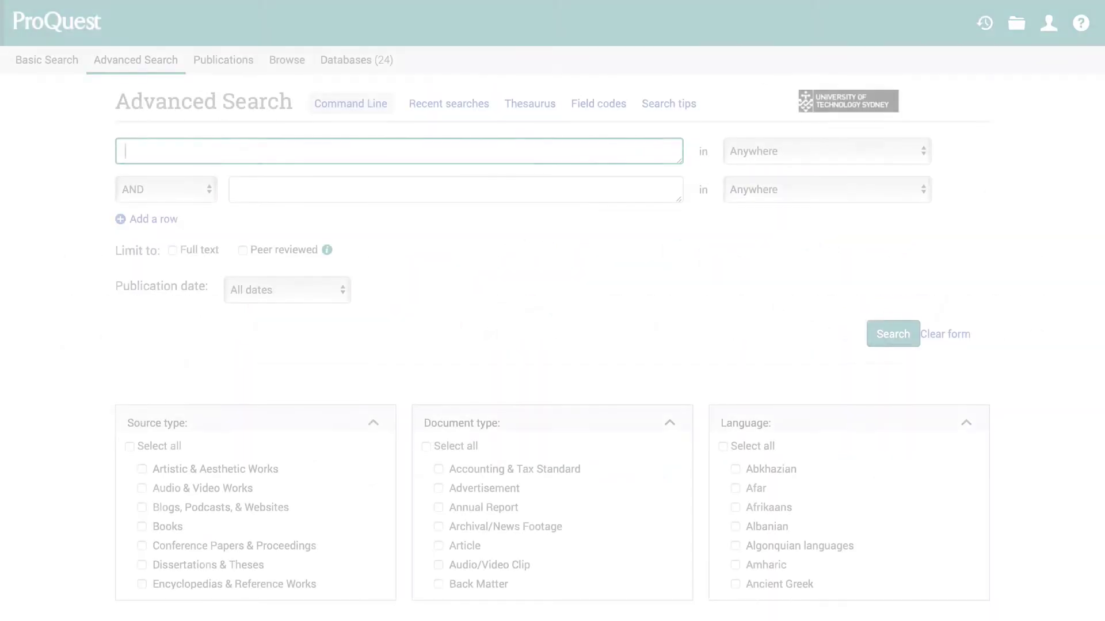
- Enter 'ethic*' in the first advanced search row and 'nanotech*' in the second AND row
{"action": "type", "text": "ethi"}
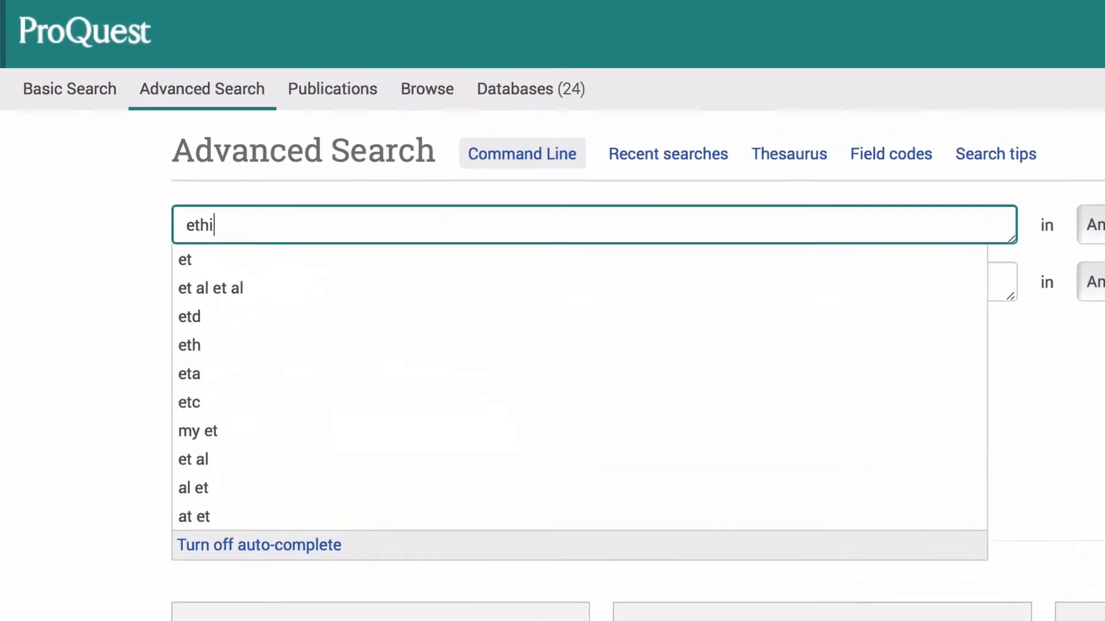
{"action": "type", "text": "c*"}
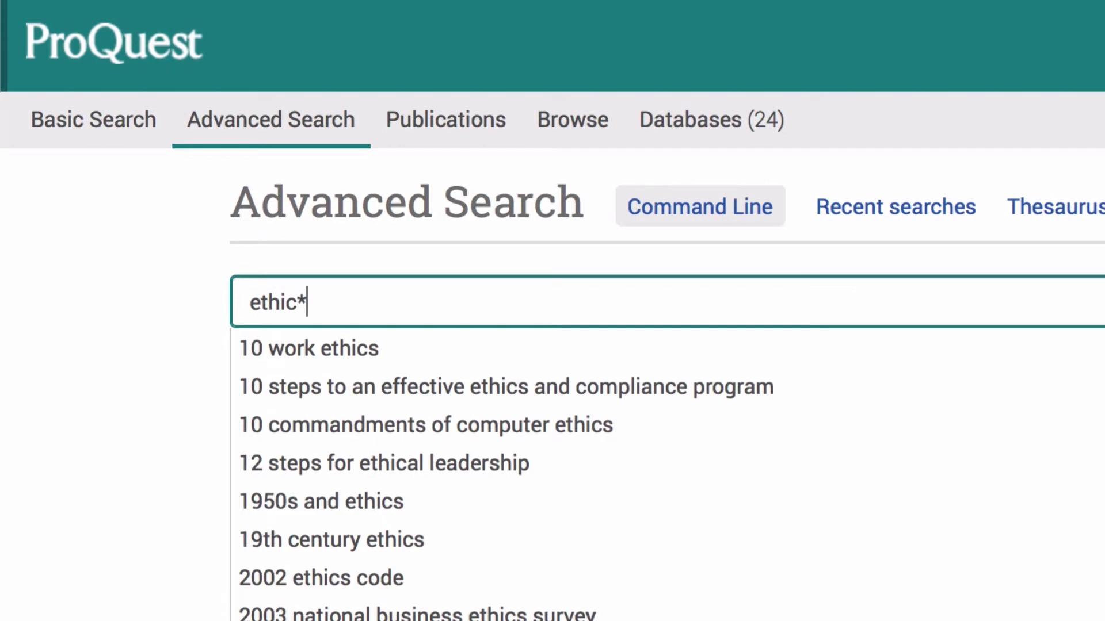
{"action": "key", "text": "Tab"}
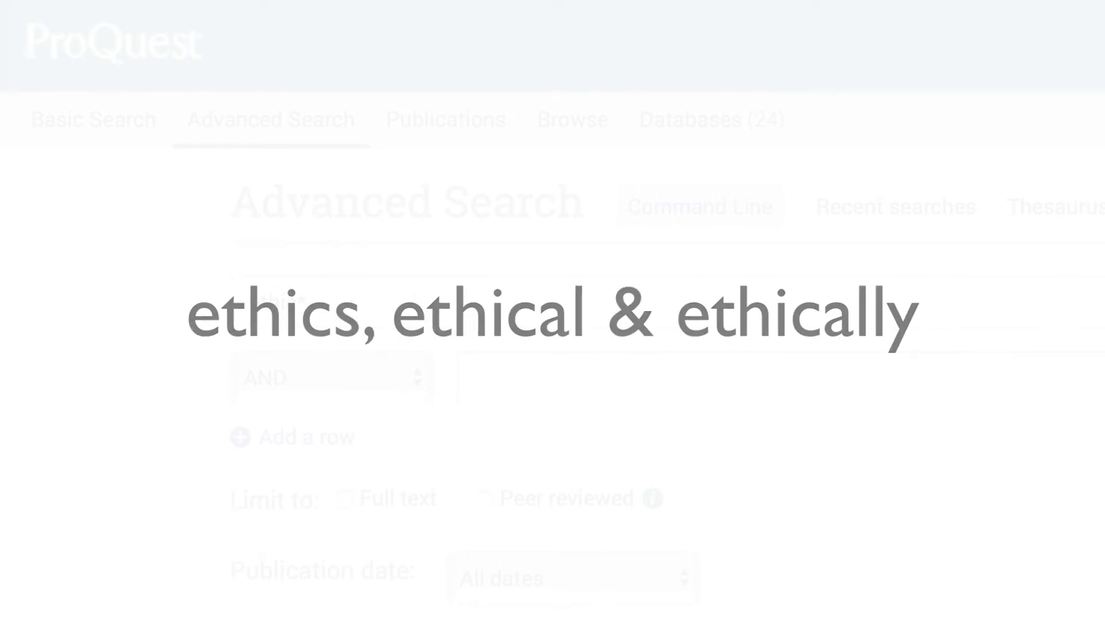
{"action": "type", "text": "nan"}
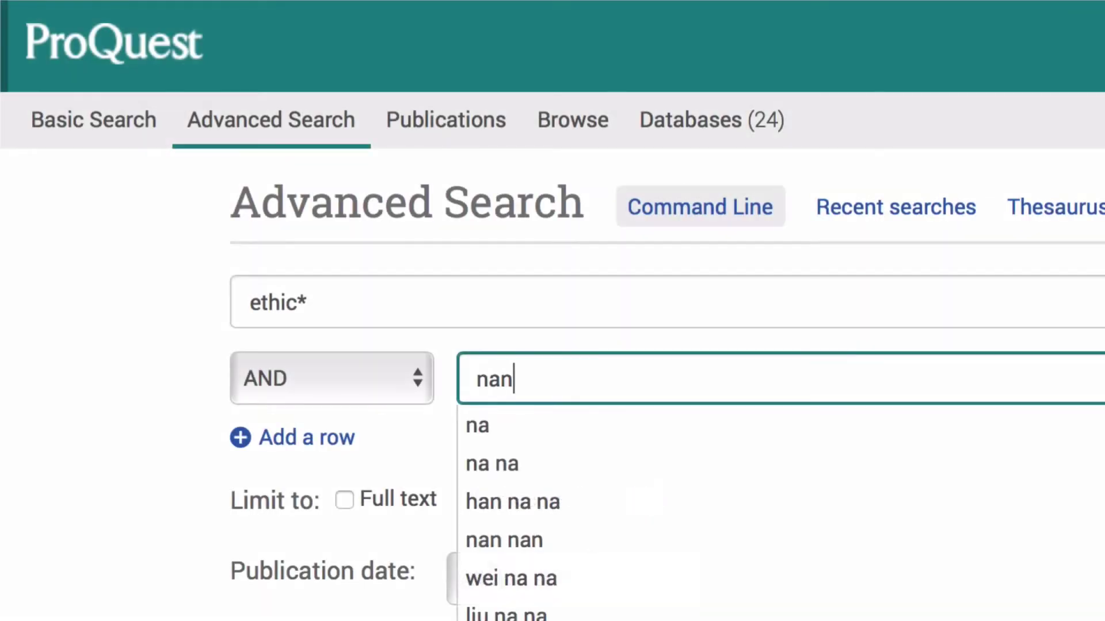
{"action": "type", "text": "otech*"}
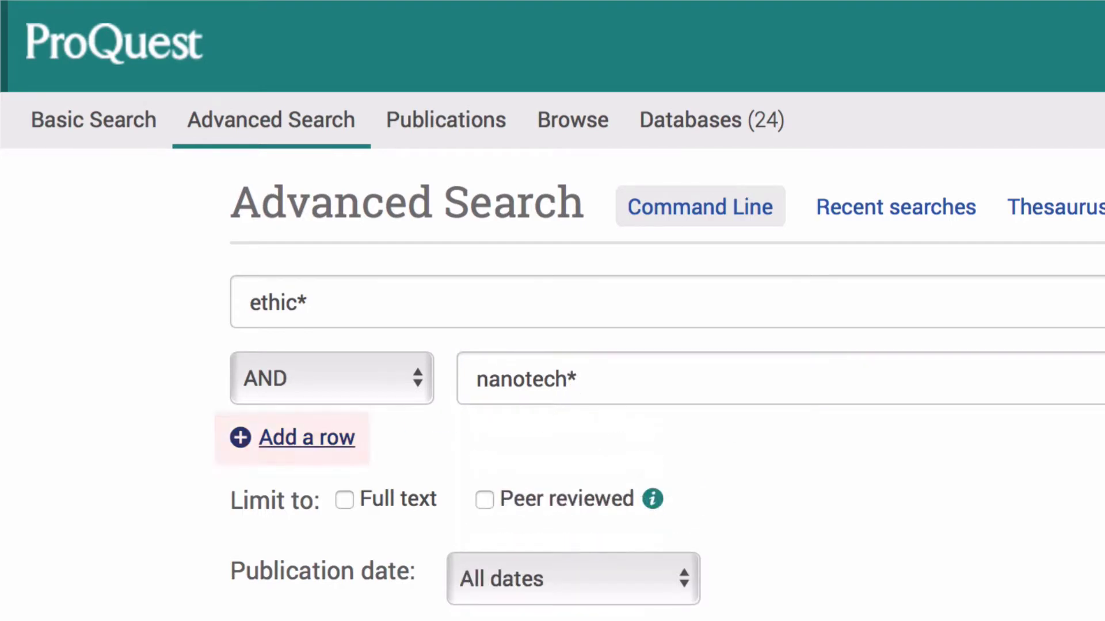
- Add a third AND row containing 'health* OR medic*'
{"action": "left_click", "coordinate": [292, 437]}
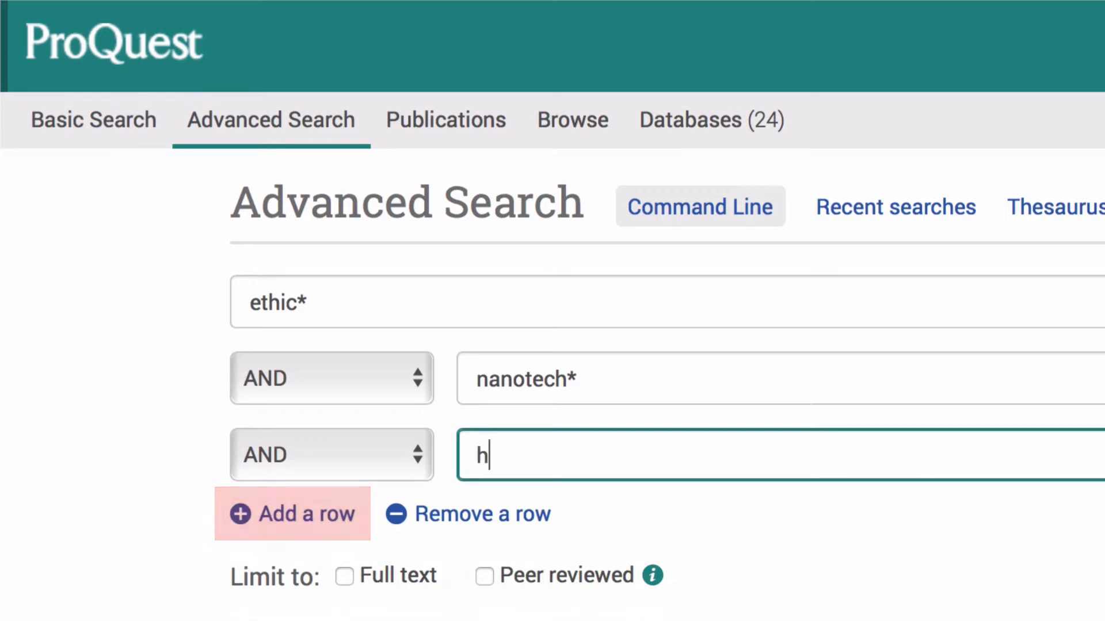
{"action": "type", "text": "health* "}
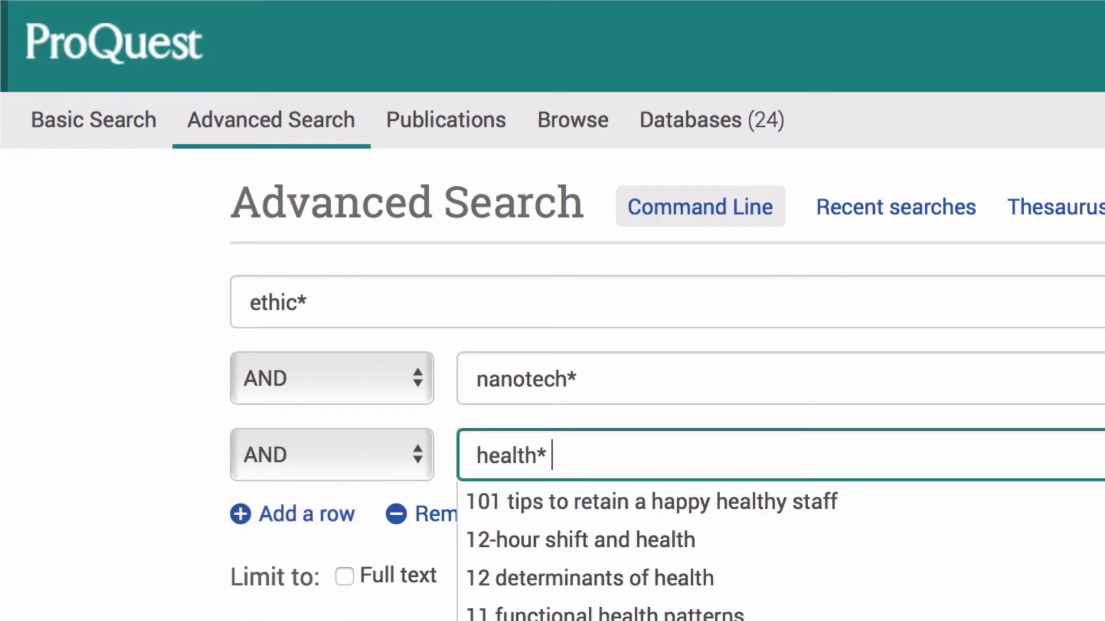
{"action": "type", "text": "OR medic*"}
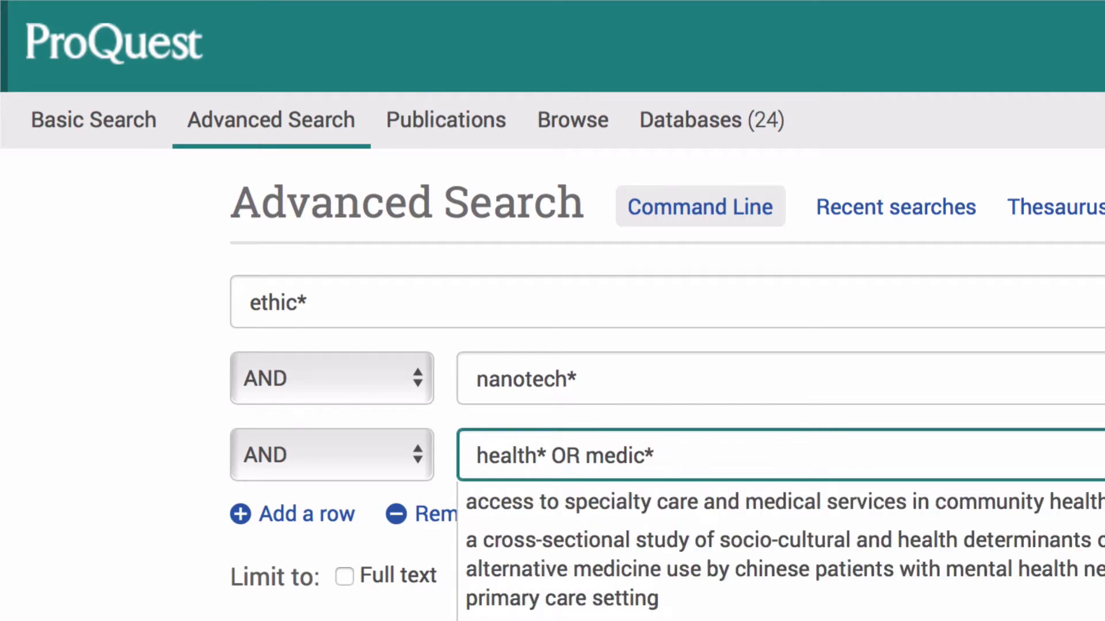
{"action": "key", "text": "Tab"}
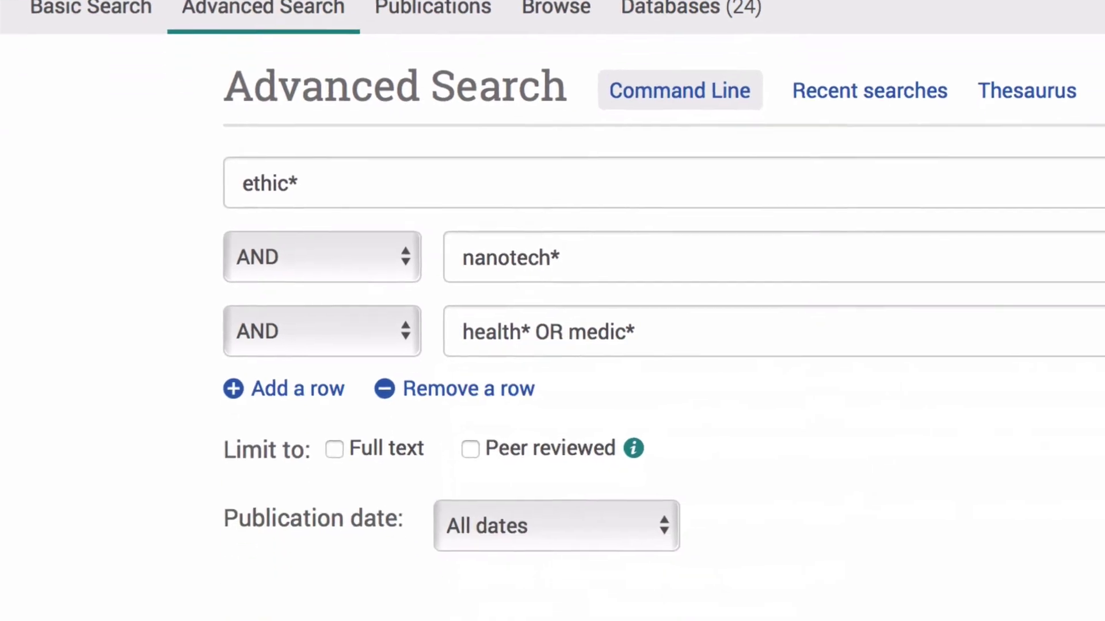
- Limit the search to peer-reviewed items from Scholarly Journals
{"action": "left_click", "coordinate": [425, 39]}
{"action": "scroll", "coordinate": [447, 501], "scroll_direction": "down", "scroll_amount": 1}
{"action": "scroll", "coordinate": [447, 506], "scroll_direction": "down", "scroll_amount": 7}
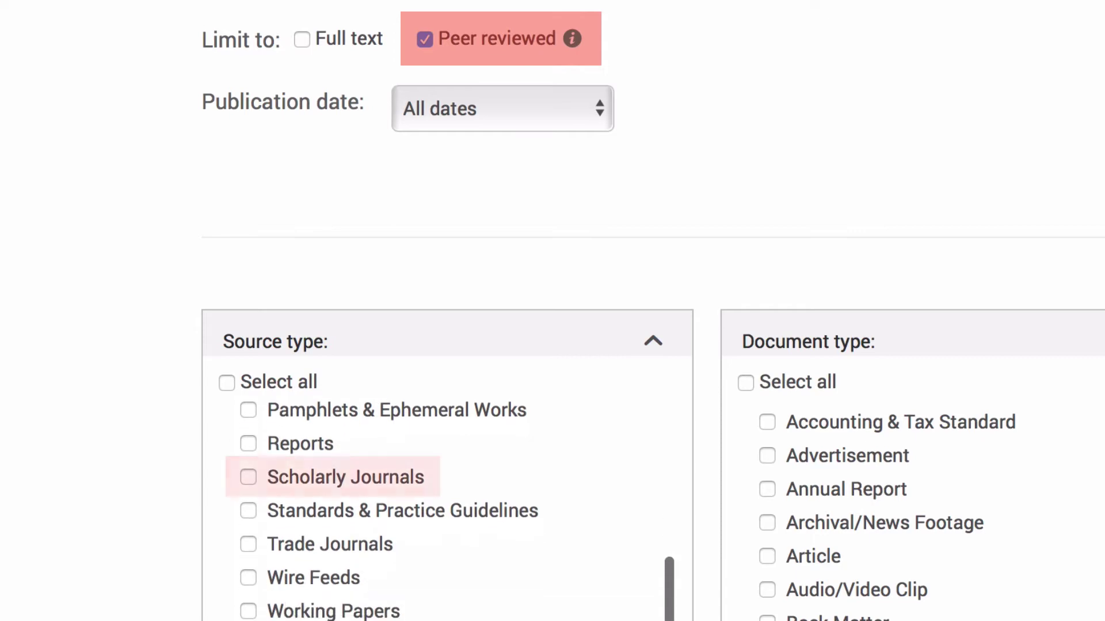
{"action": "left_click", "coordinate": [248, 477]}
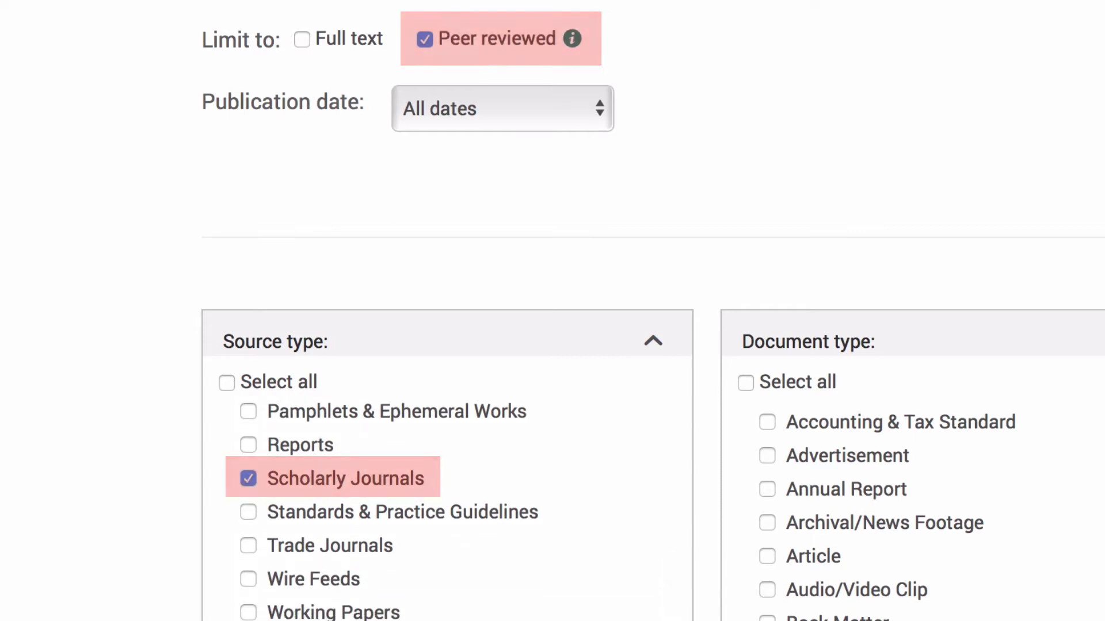
- Set the publication date to a specific range from 2015 to 2020
{"action": "key", "text": "space"}
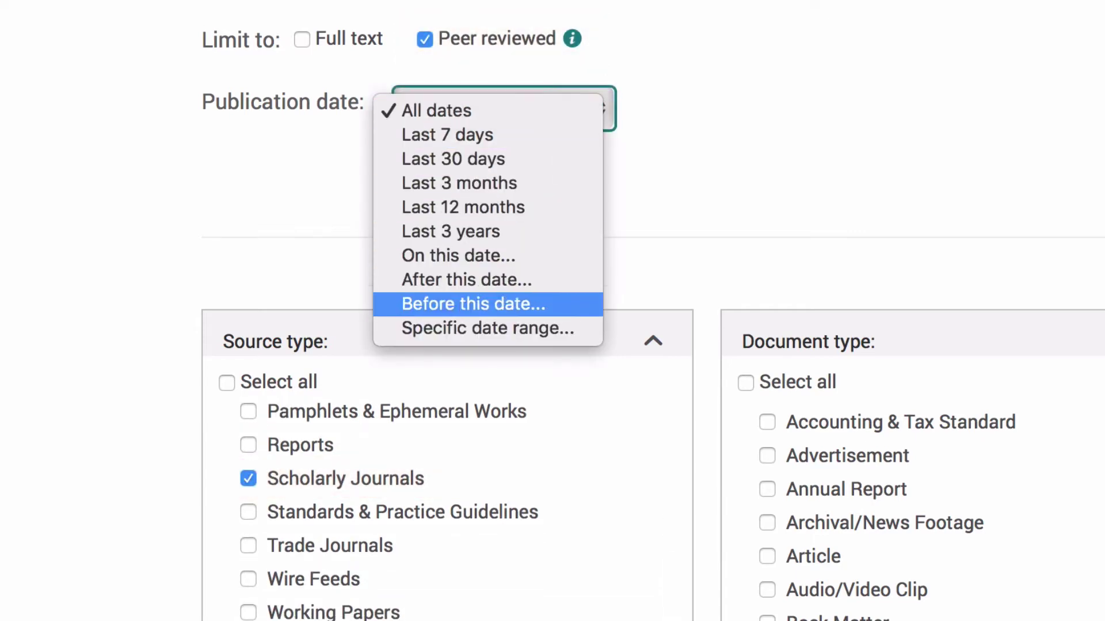
{"action": "key", "text": "Down"}
{"action": "key", "text": "Return"}
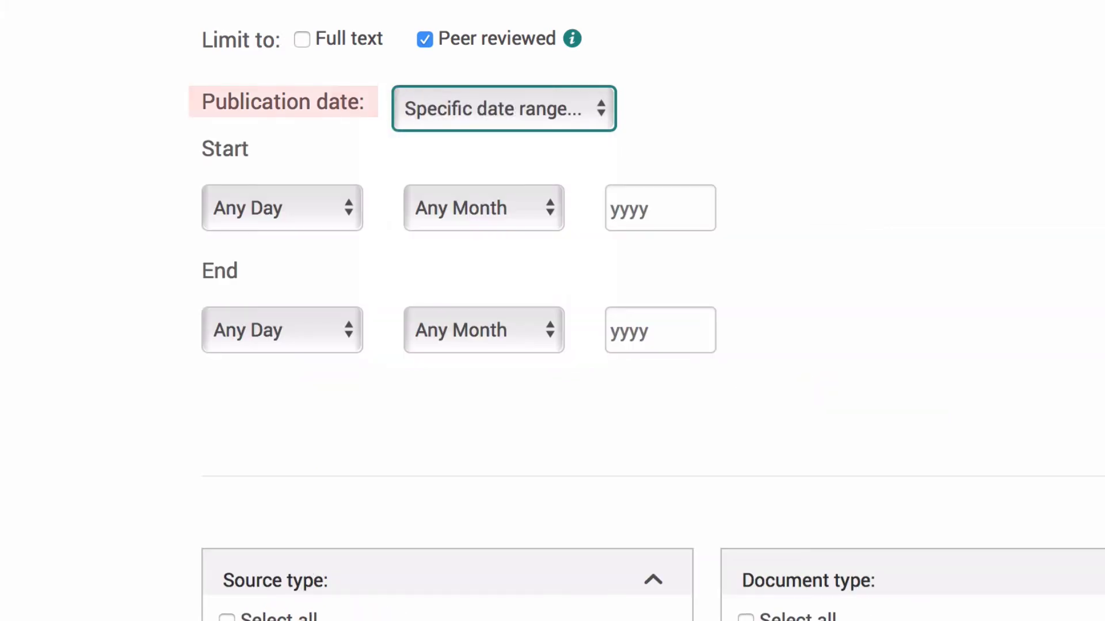
{"action": "left_click", "coordinate": [660, 208]}
{"action": "type", "text": "2015"}
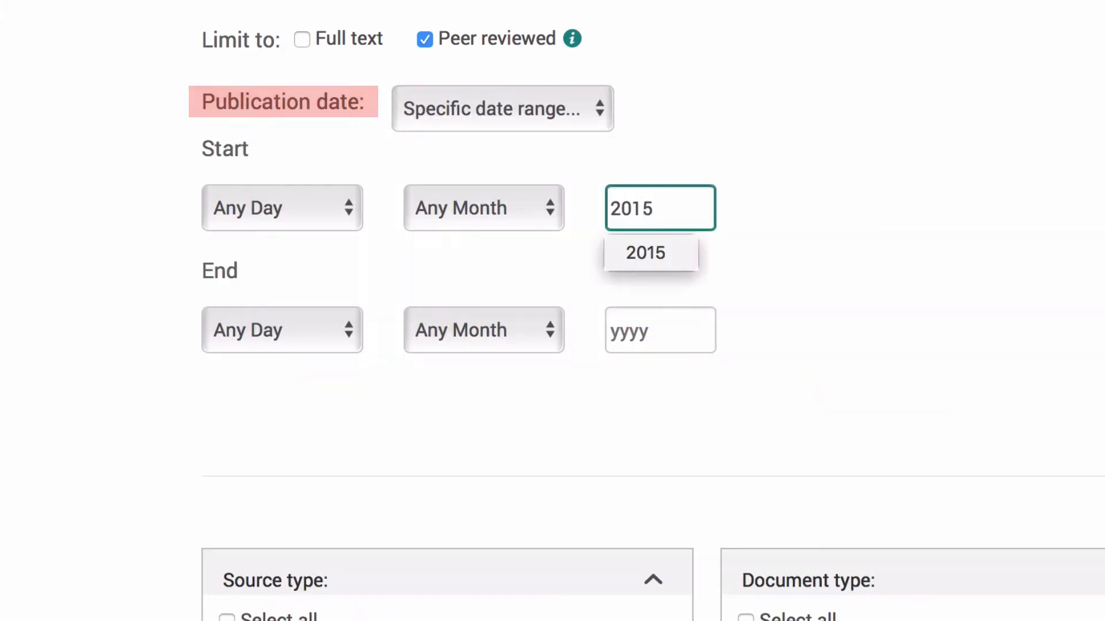
{"action": "key", "text": "Tab"}
{"action": "type", "text": "2020"}
{"action": "key", "text": "Tab"}
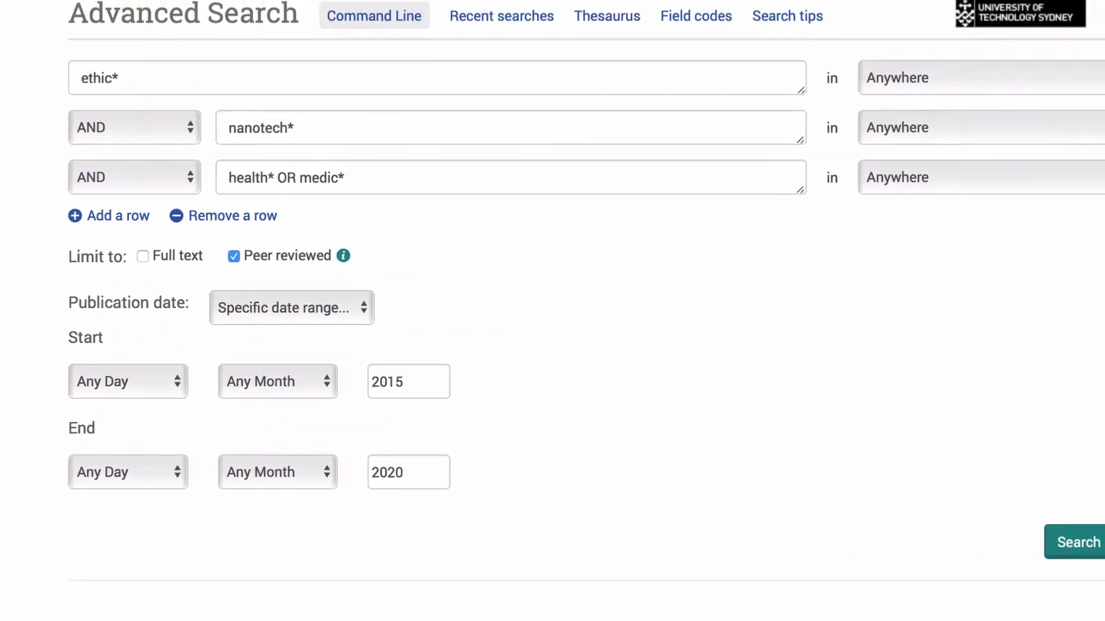
- Run the limited search and scroll through the 4,819 scholarly journal results
{"action": "left_click", "coordinate": [1077, 541]}
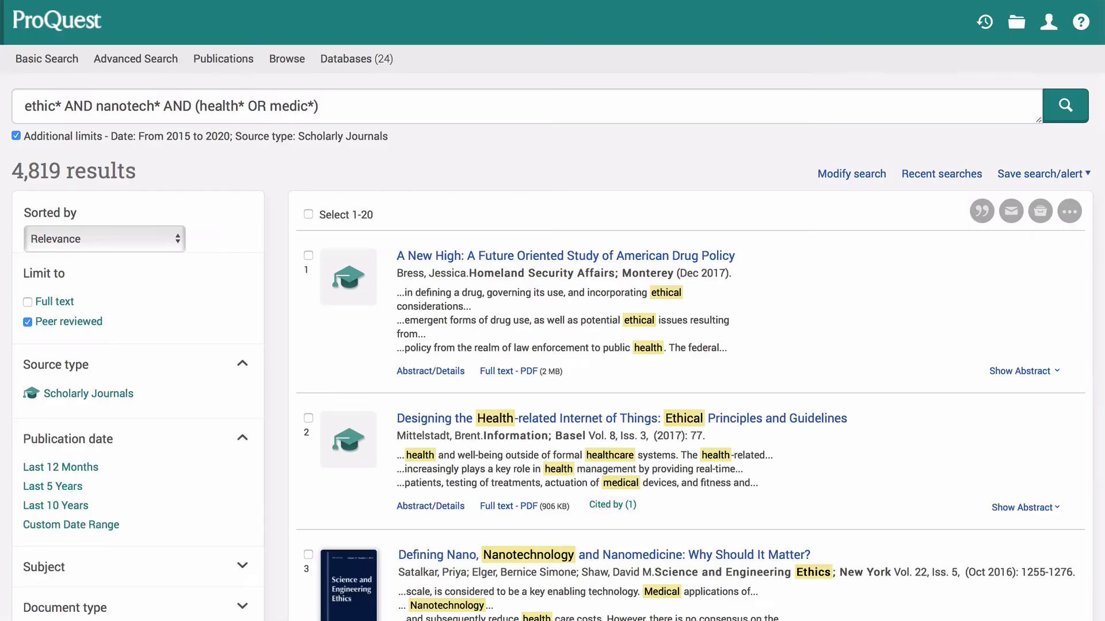
{"action": "scroll", "coordinate": [553, 310], "scroll_direction": "down", "scroll_amount": 3}
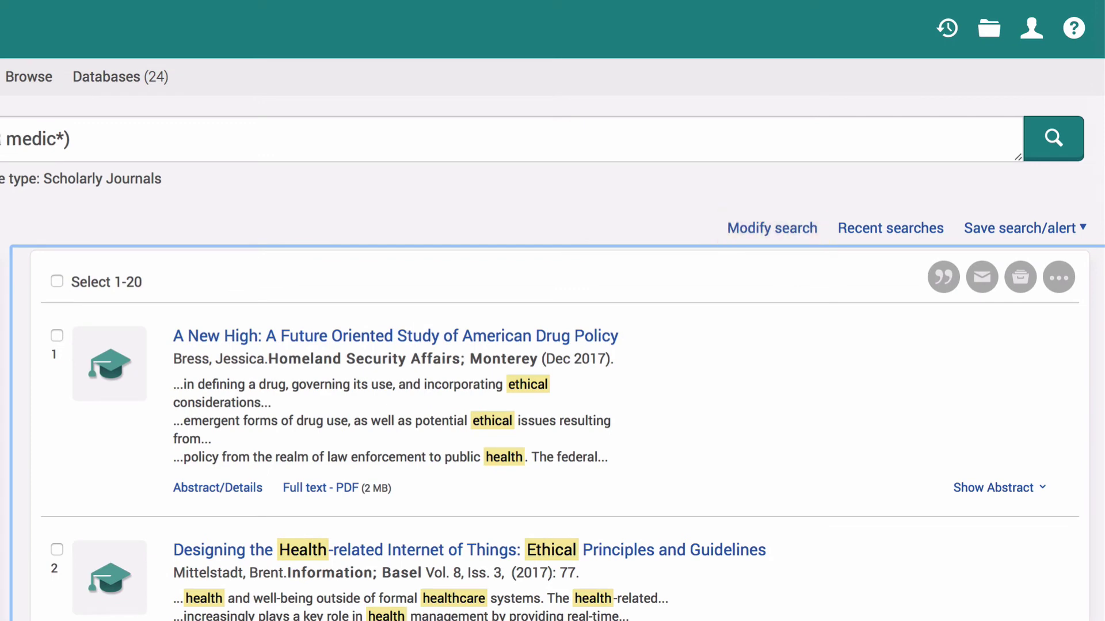
- Select results 1 and 2, then view all save options for the selection
{"action": "left_click", "coordinate": [57, 335]}
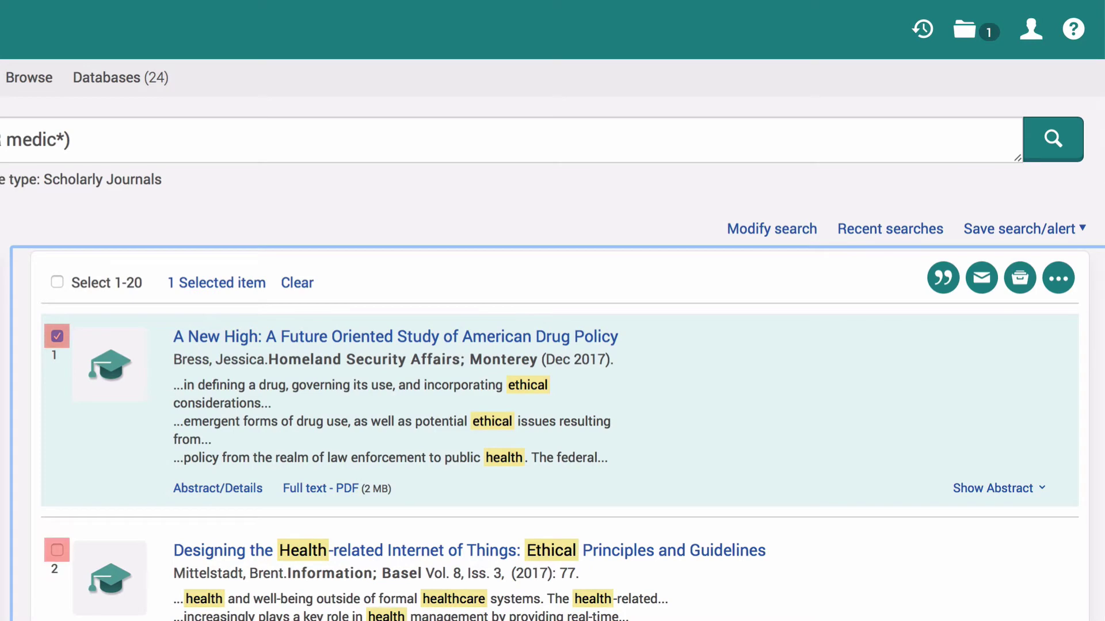
{"action": "left_click", "coordinate": [57, 550]}
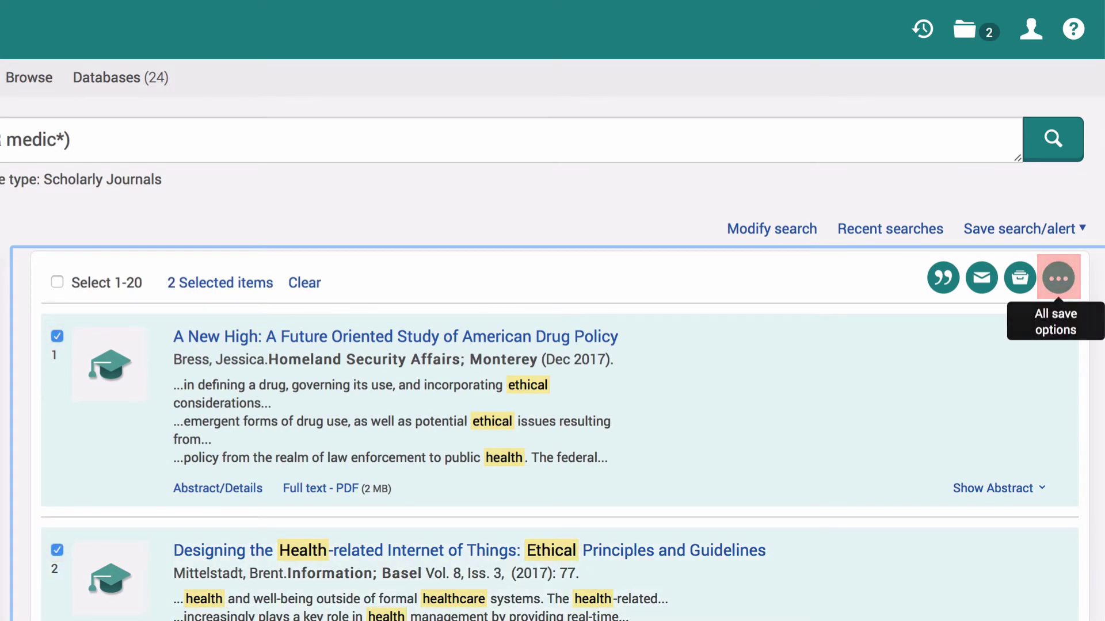
{"action": "left_click", "coordinate": [1058, 278]}
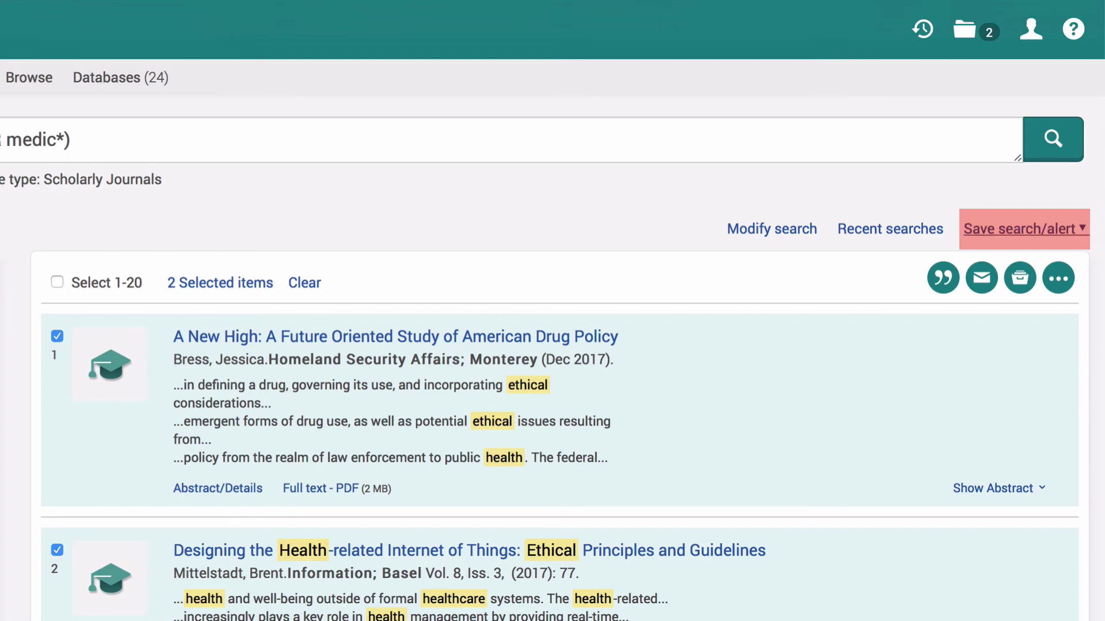
- Choose Save search from the Save search/alert menu
{"action": "left_click", "coordinate": [1019, 228]}
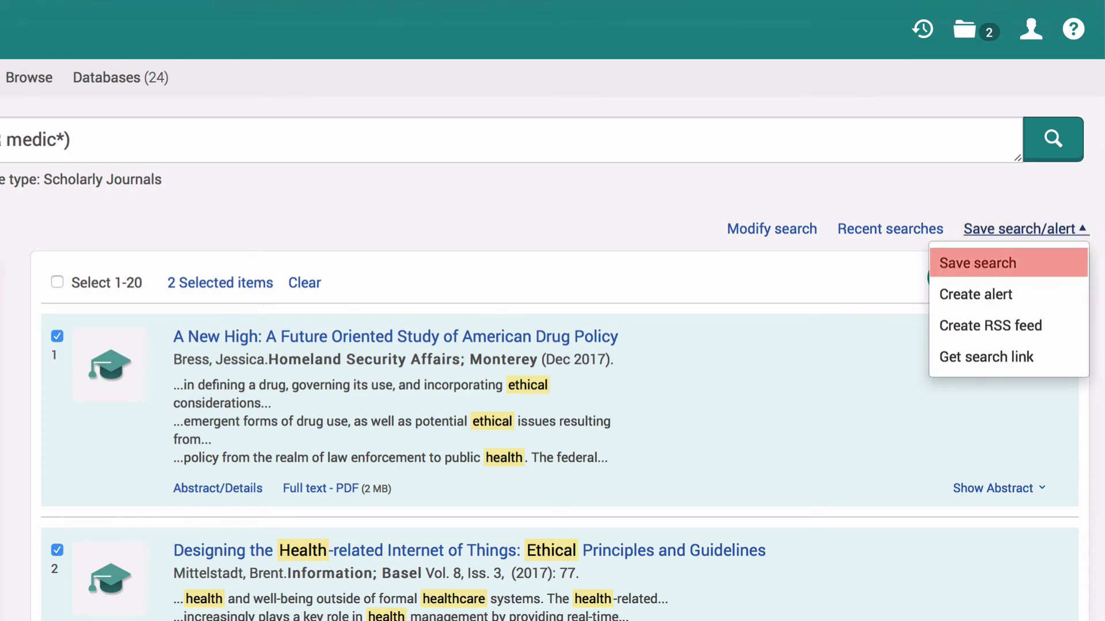
{"action": "left_click", "coordinate": [978, 263]}
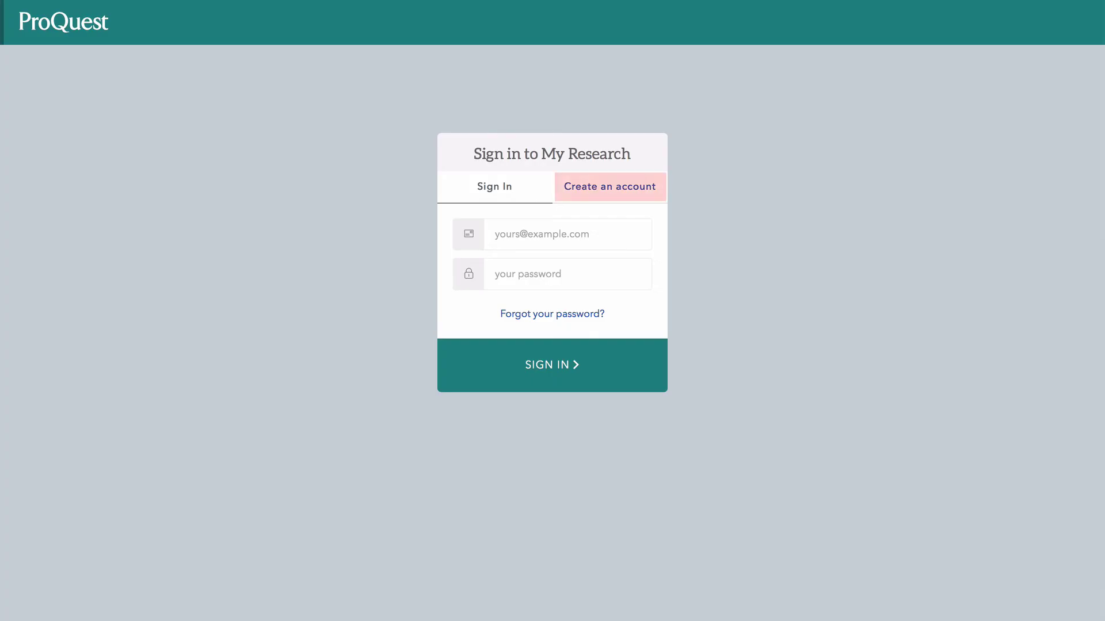